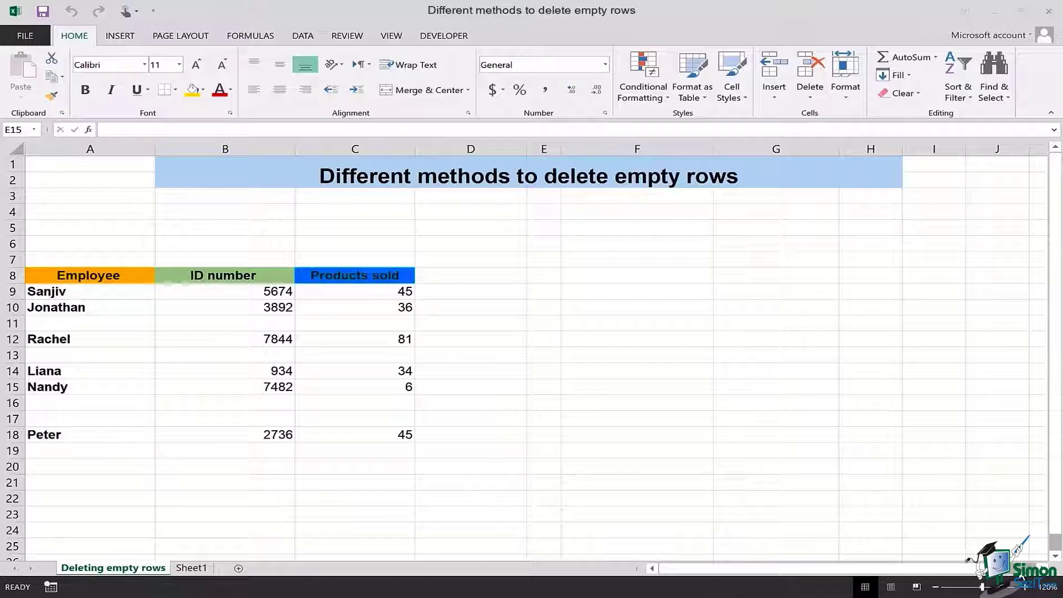
# Begin deleting the empty row 11 from cell A11, then cancel without deleting
pyautogui.click(86, 324)
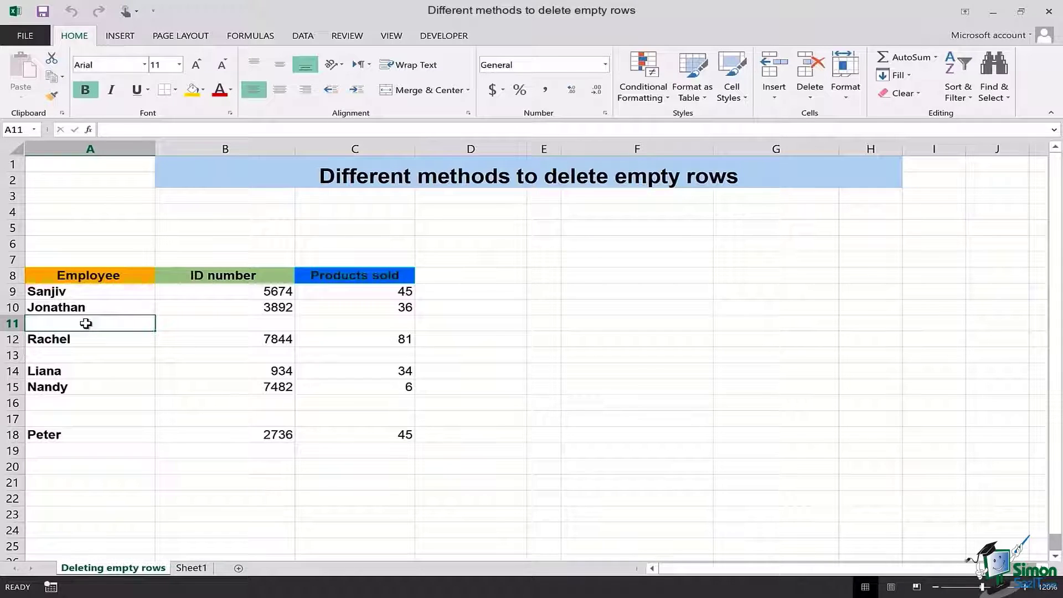
pyautogui.hotkey('shift', 'F10')
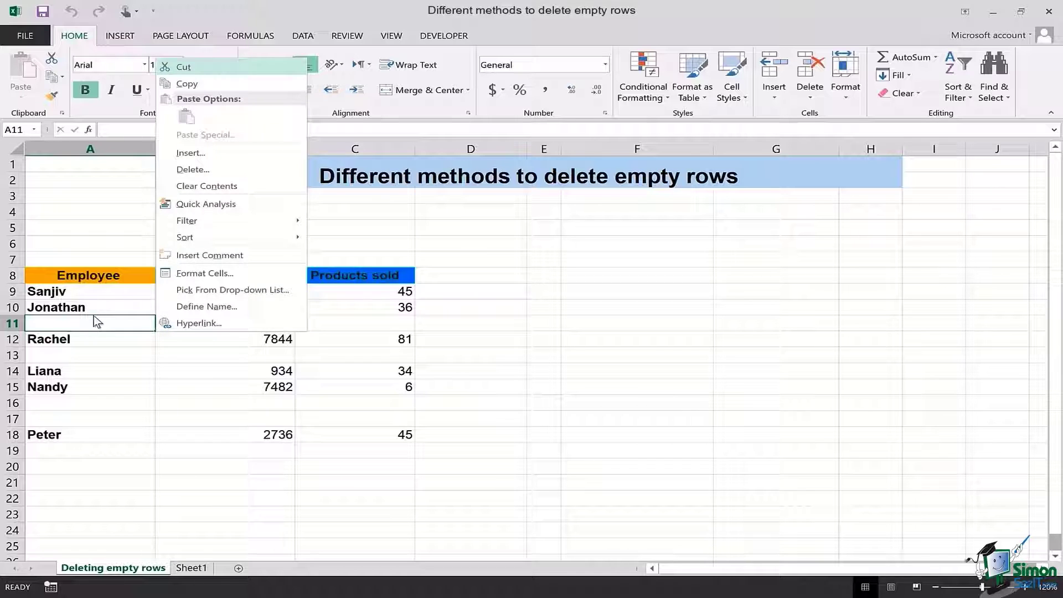
pyautogui.click(276, 168)
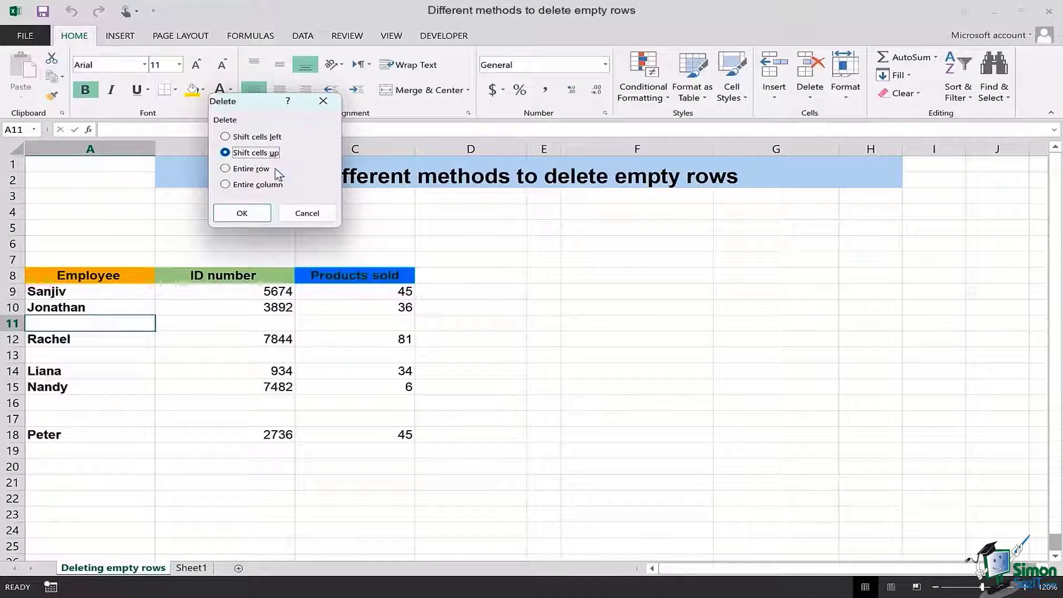
pyautogui.click(248, 170)
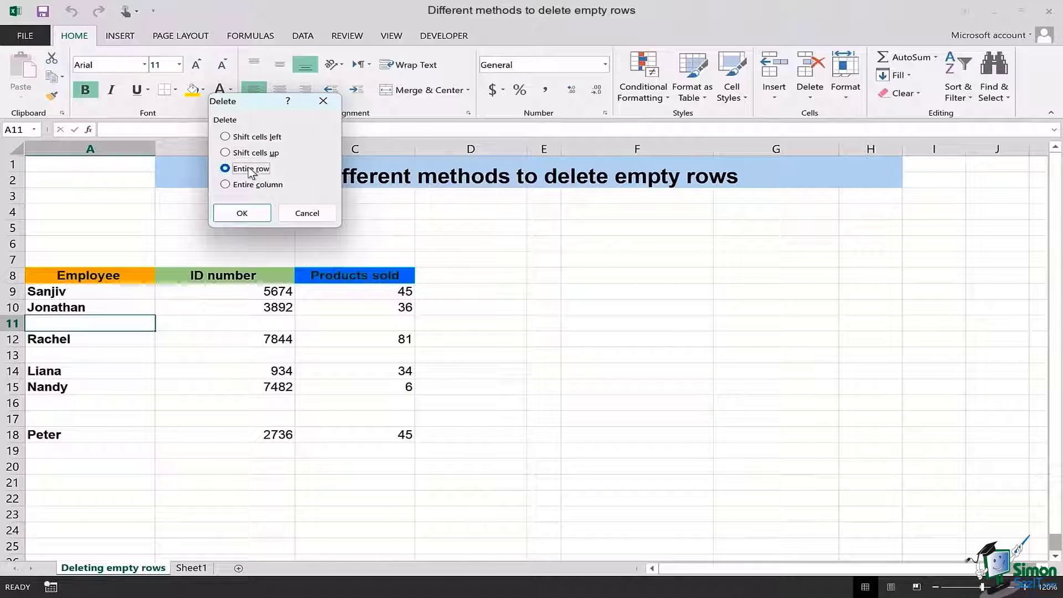
pyautogui.click(297, 215)
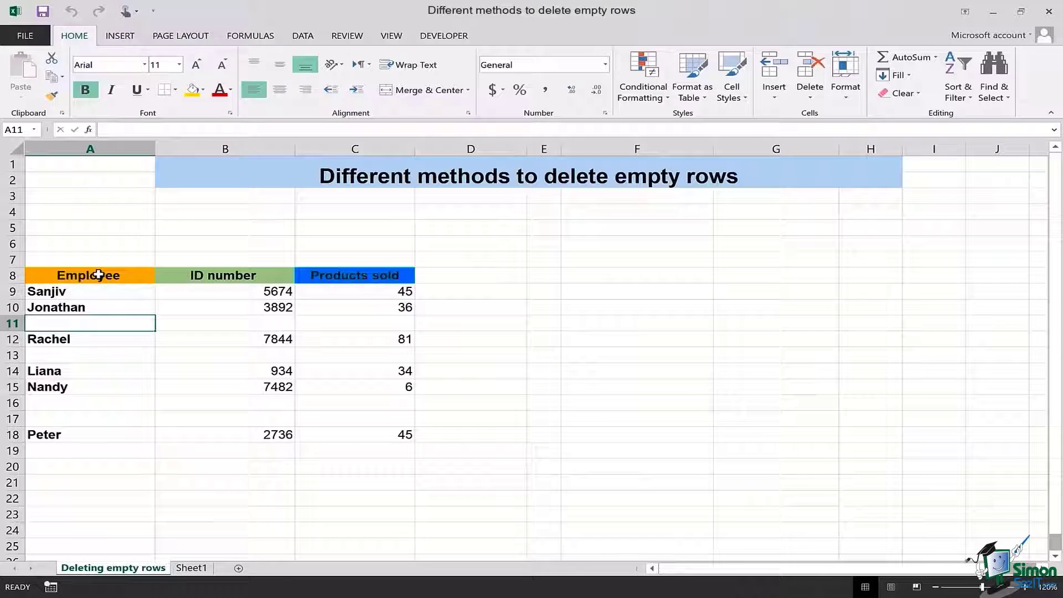
# Add filter arrows to the A8:C17 employee table headers, undoing and redoing once
pyautogui.moveTo(99, 276); pyautogui.dragTo(372, 436)
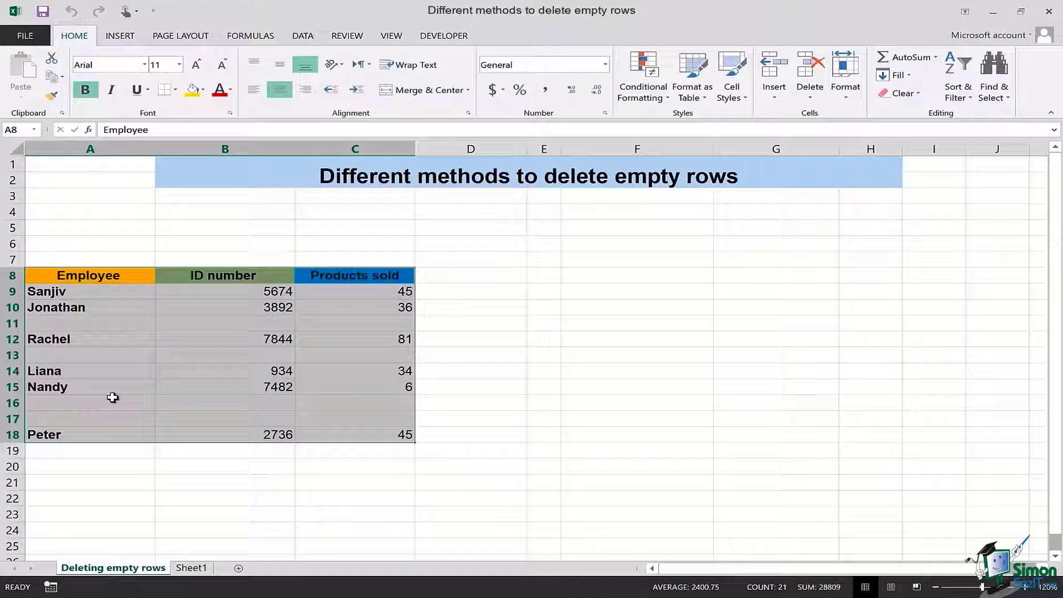
pyautogui.hotkey('ctrl', 'shift', 'l')
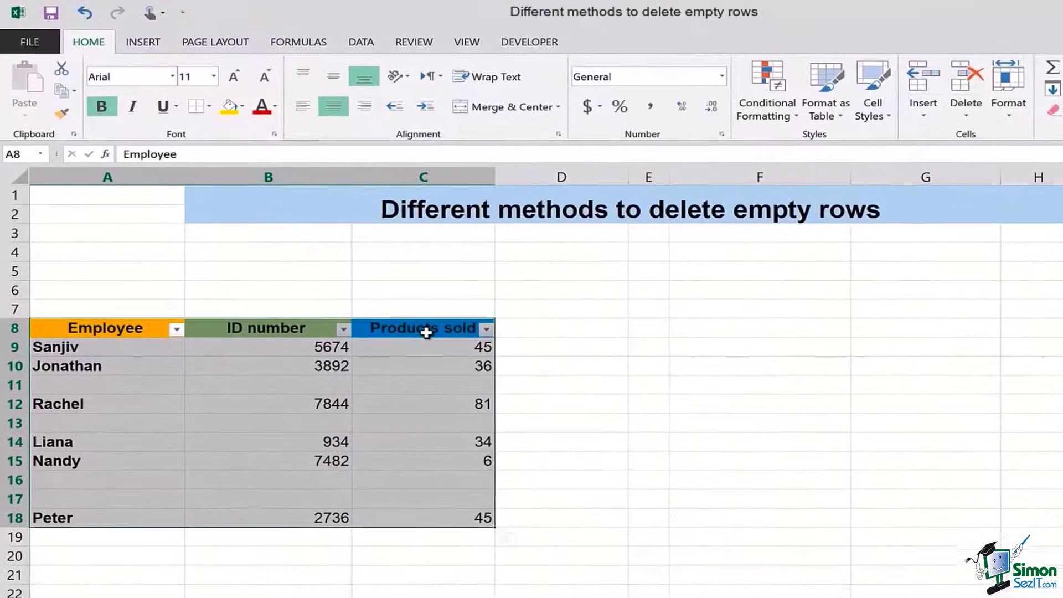
pyautogui.hotkey('ctrl', 'z')
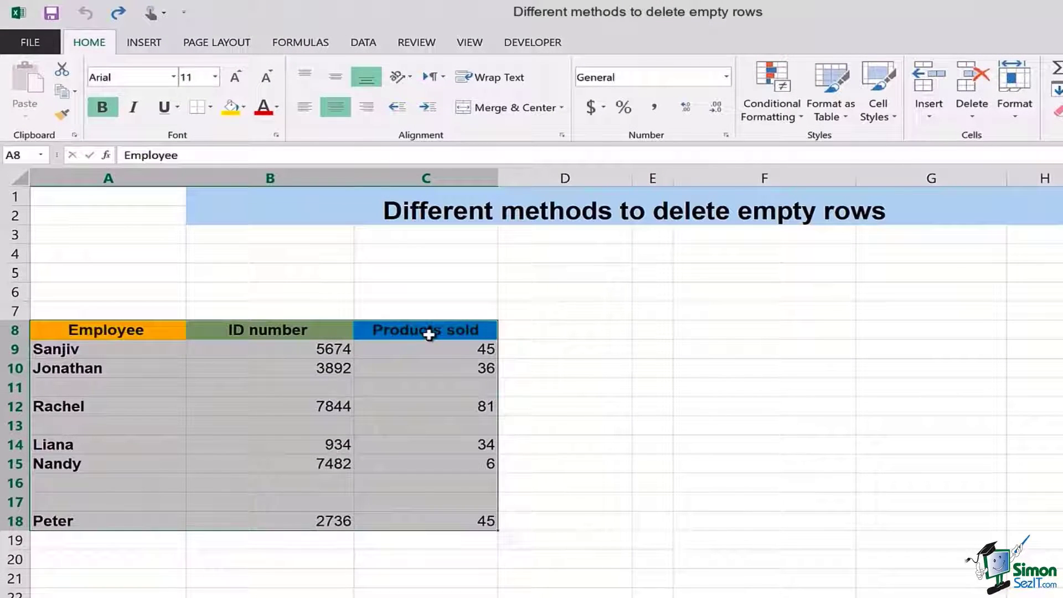
pyautogui.hotkey('ctrl', 'y')
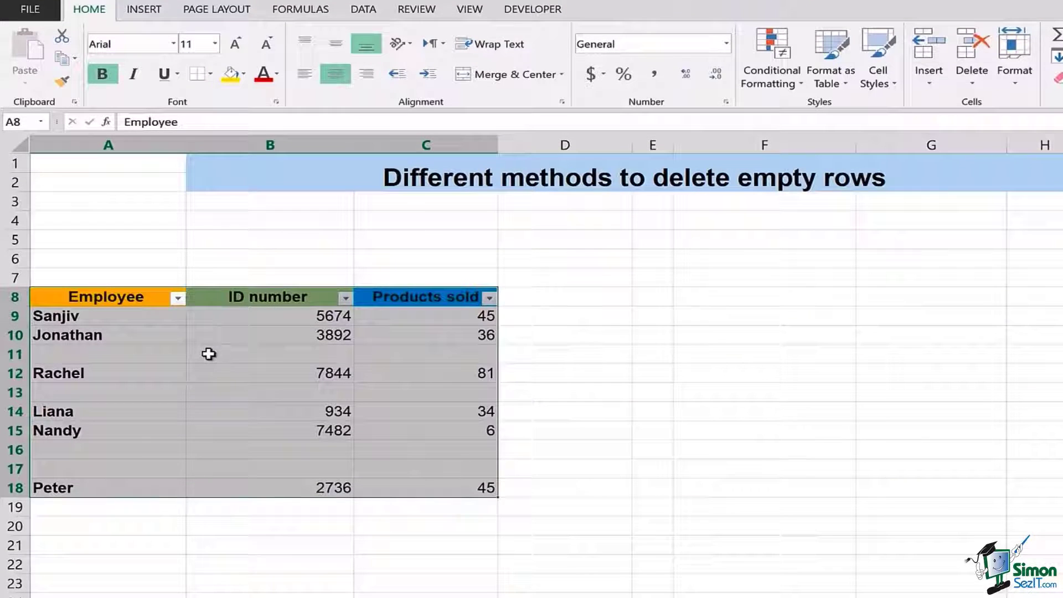
# Filter the Employee column to (Blanks) only, showing rows 11, 13, 16 and 17
pyautogui.click(178, 299)
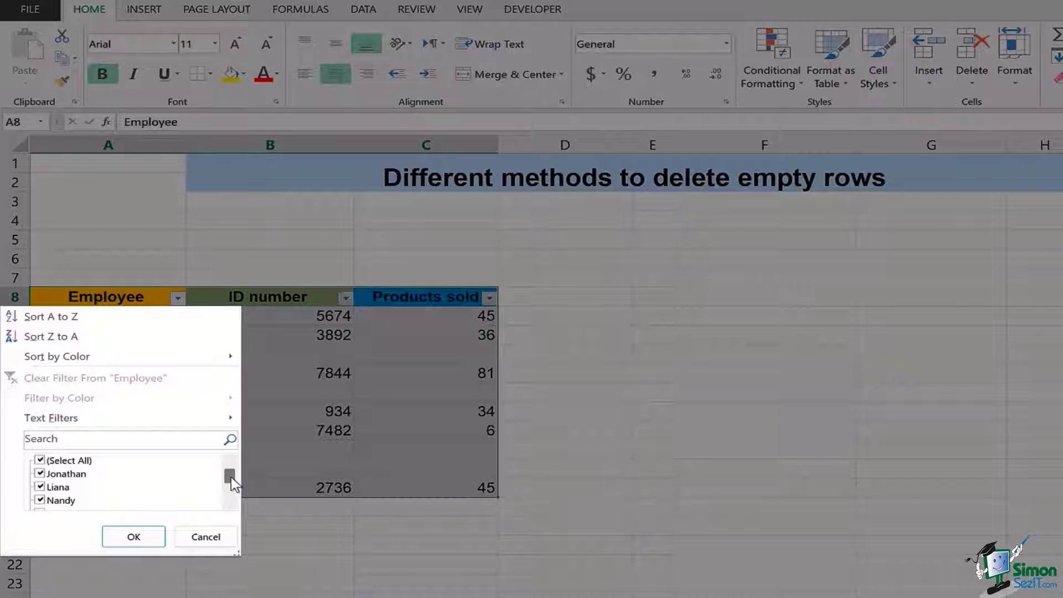
pyautogui.click(45, 460)
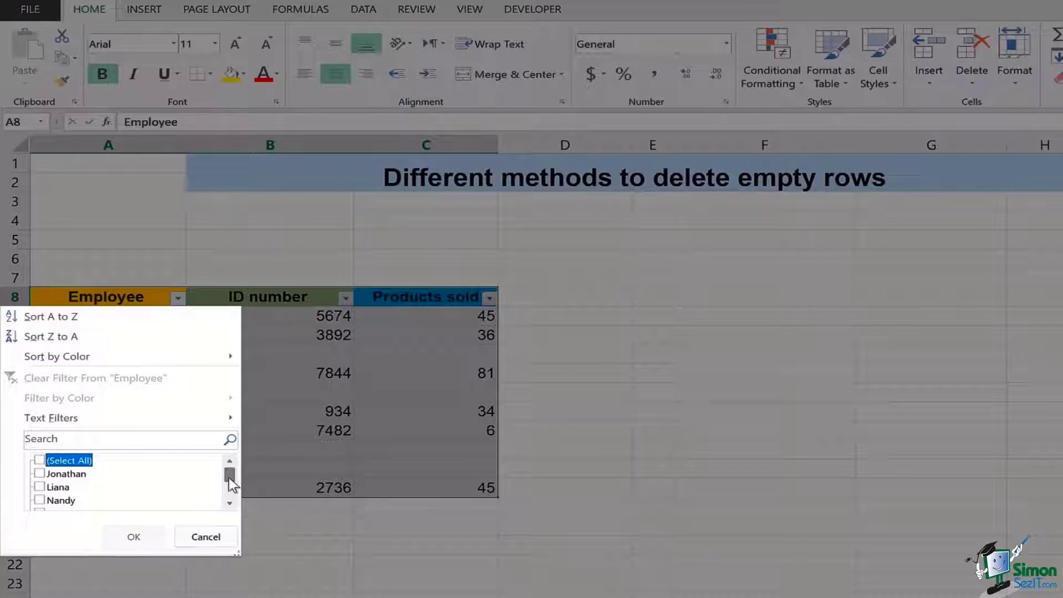
pyautogui.moveTo(228, 478); pyautogui.dragTo(234, 496)
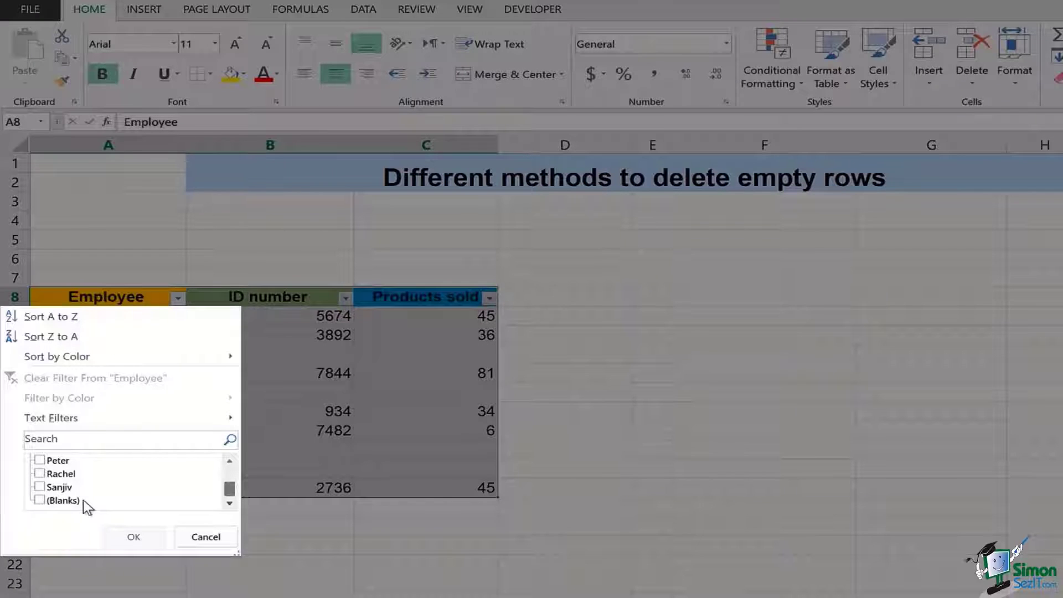
pyautogui.click(40, 501)
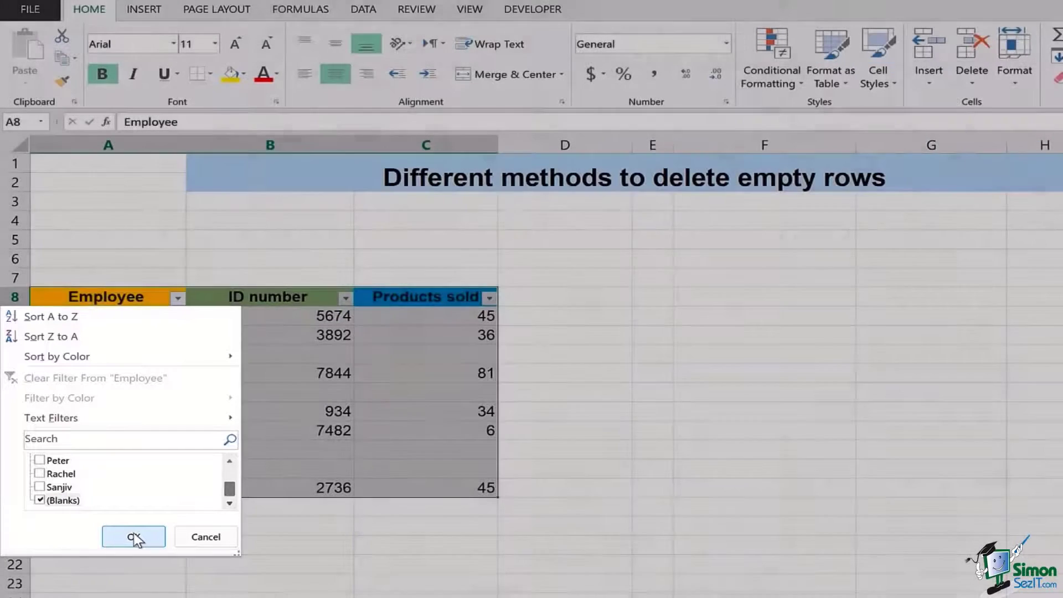
pyautogui.click(135, 538)
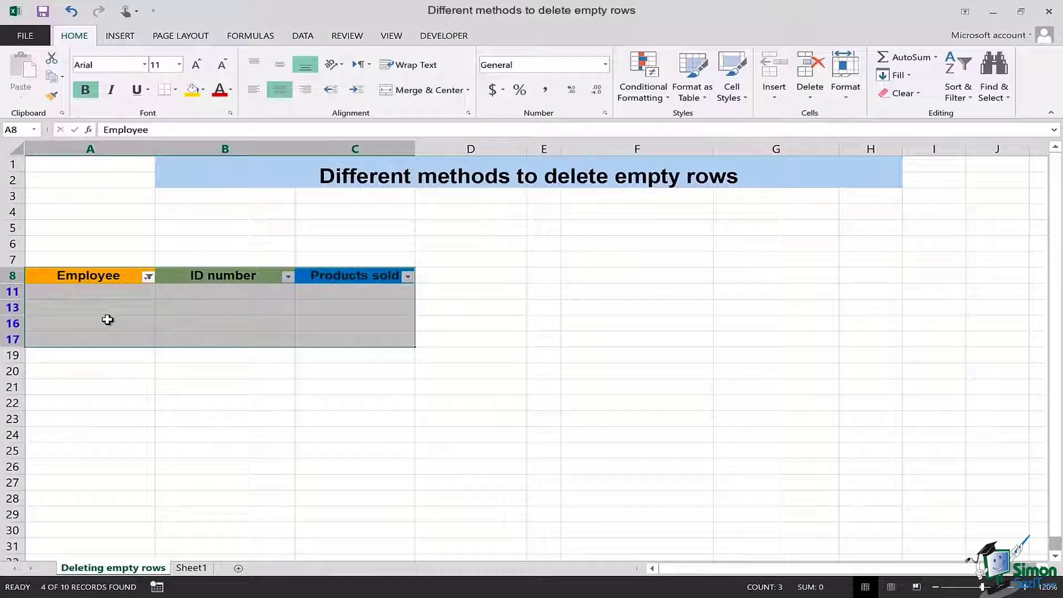
# Delete the visible blank rows 11, 13, 16 and 17 as entire sheet rows, then select A15
pyautogui.click(66, 292)
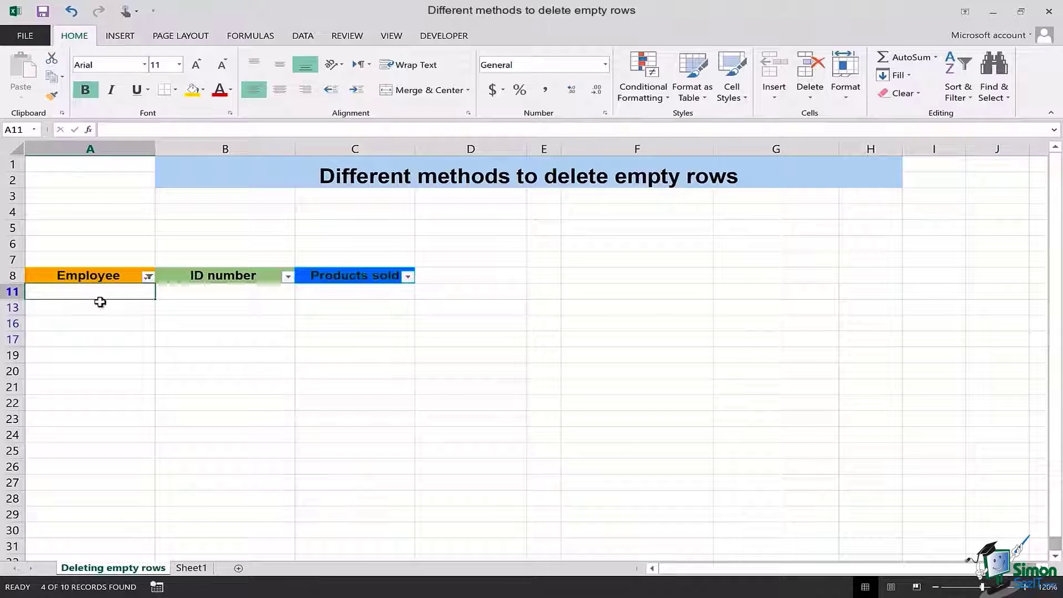
pyautogui.moveTo(100, 298); pyautogui.dragTo(323, 340)
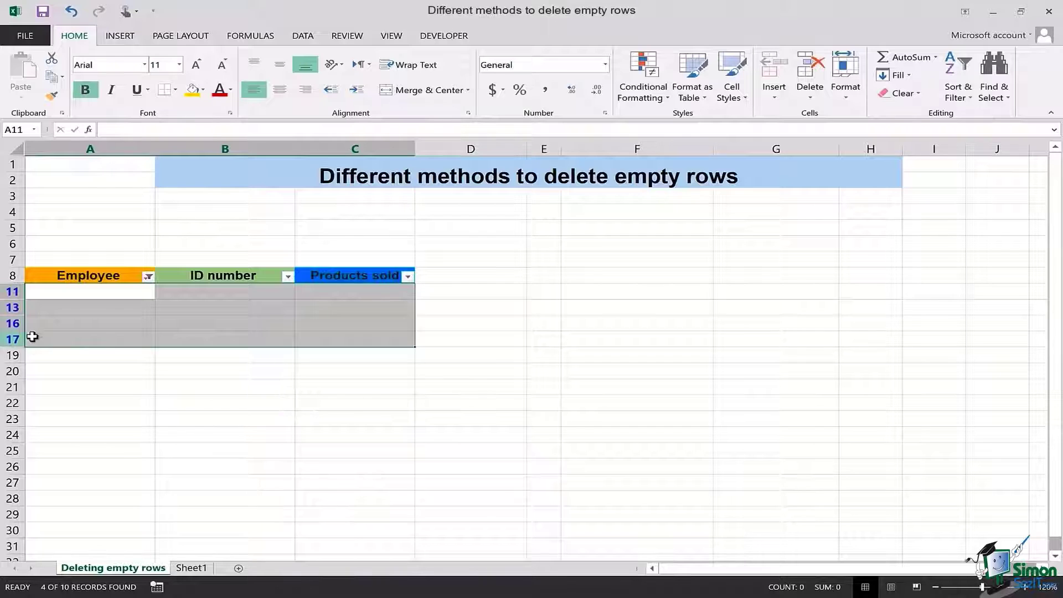
pyautogui.rightClick(156, 299)
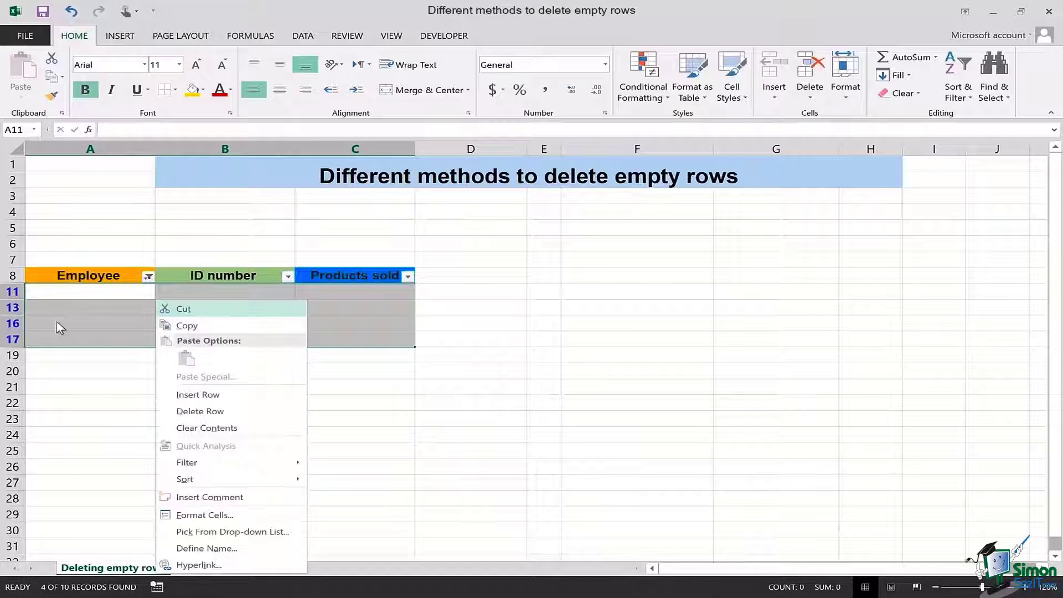
pyautogui.click(241, 410)
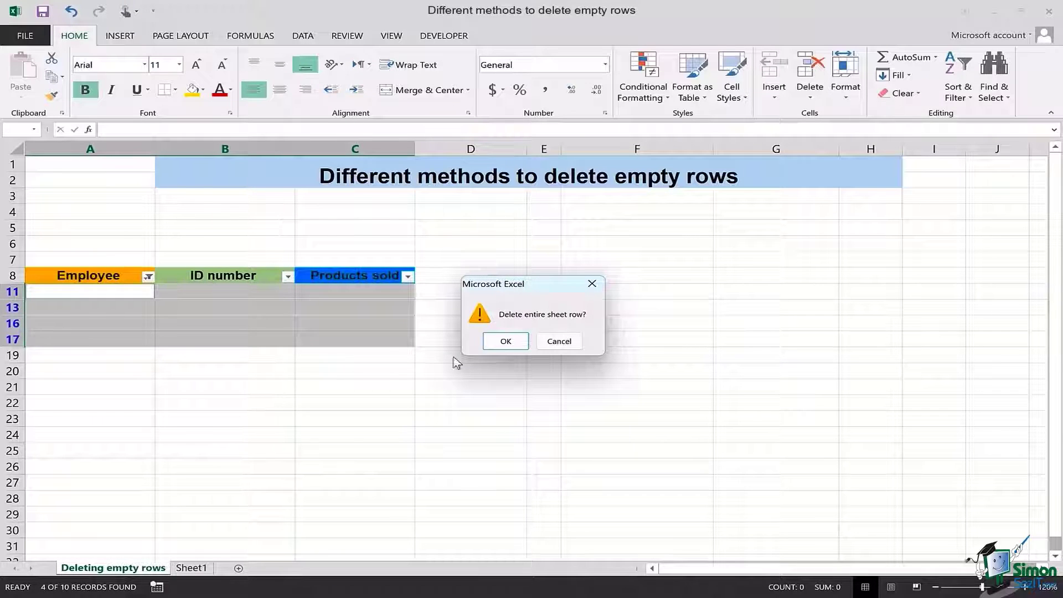
pyautogui.click(506, 342)
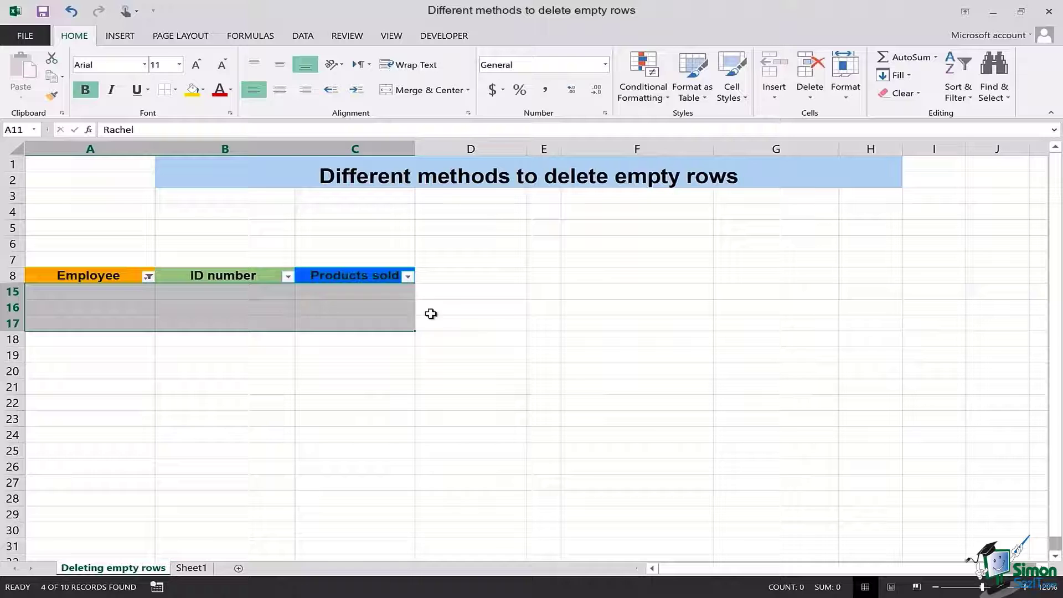
pyautogui.moveTo(245, 308); pyautogui.dragTo(122, 295)
pyautogui.click(122, 295)
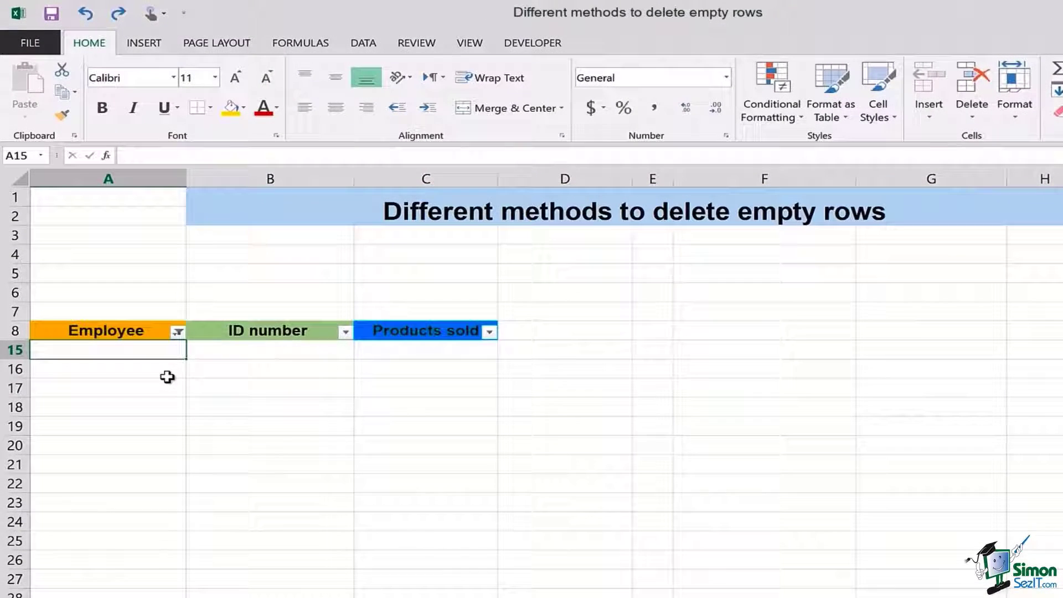
# Set the Employee filter back to (Select All) so all six employees show in rows 9–14
pyautogui.click(179, 332)
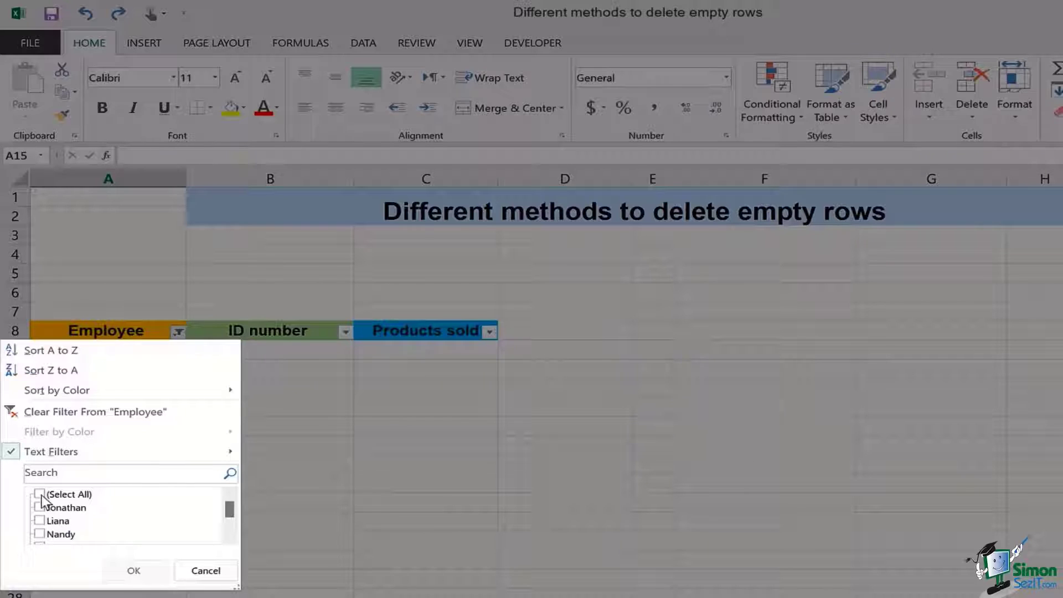
pyautogui.click(40, 495)
pyautogui.moveTo(228, 508); pyautogui.dragTo(233, 527)
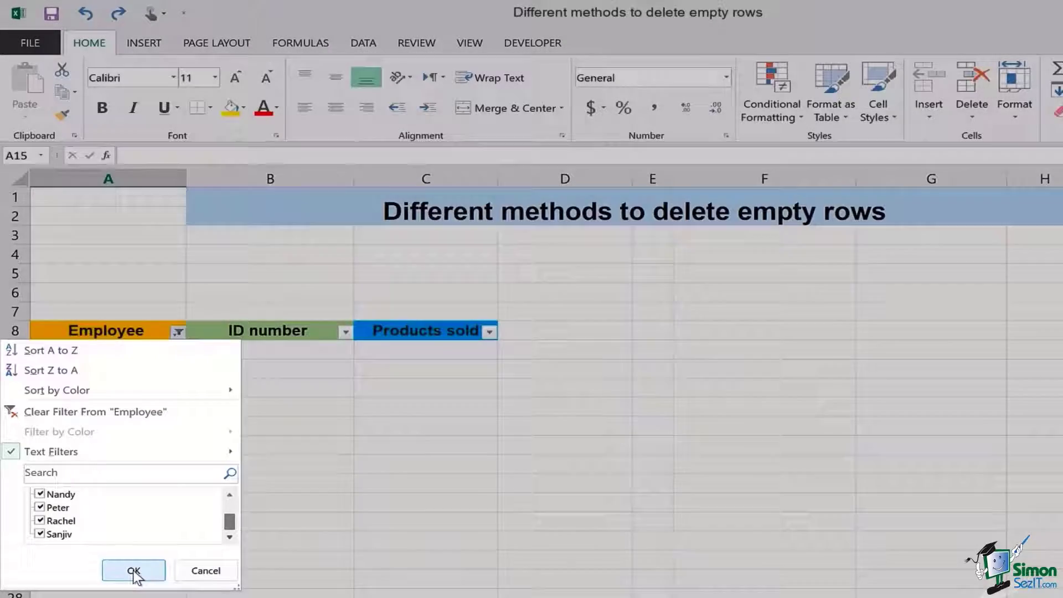
pyautogui.click(133, 571)
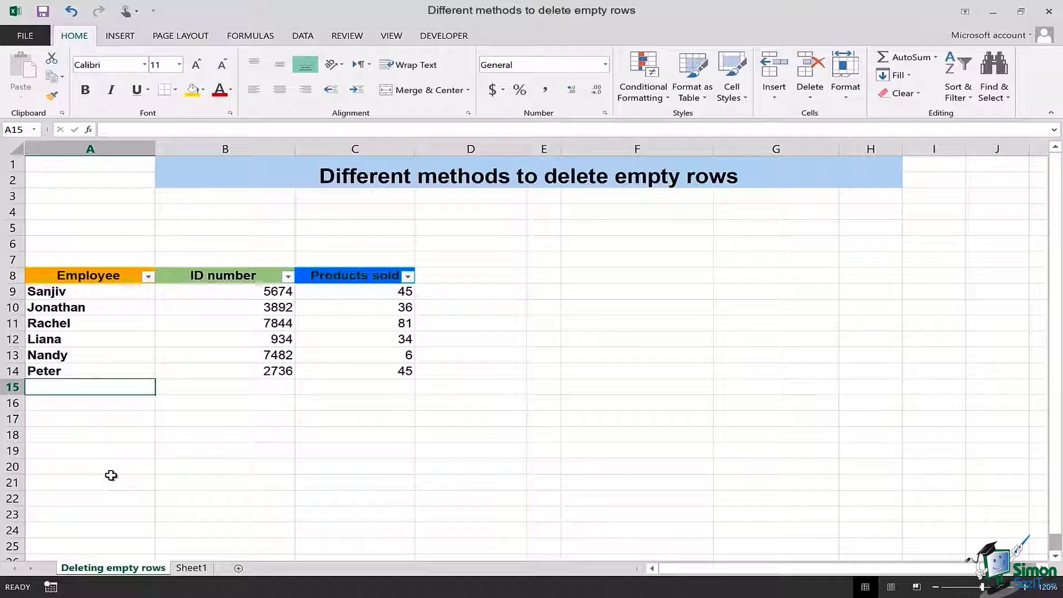
# Undo back to the unfiltered employee table with its blank rows 11, 13, 16 and 17
pyautogui.hotkey('ctrl', 'z')
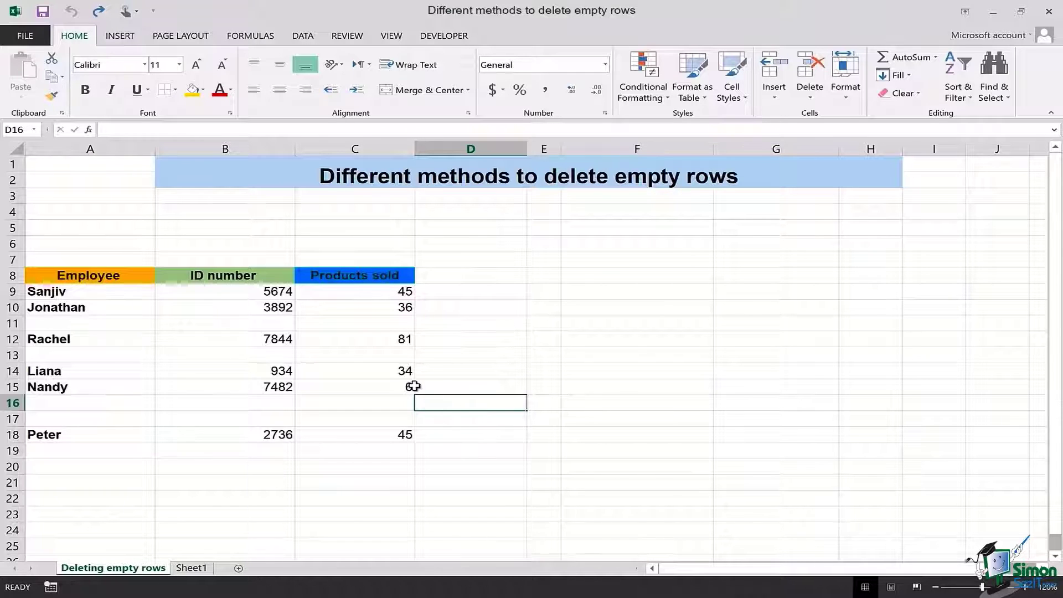
# Select the blank cells in A8:C19 using Go To Special with Blanks
pyautogui.moveTo(48, 277); pyautogui.dragTo(376, 437)
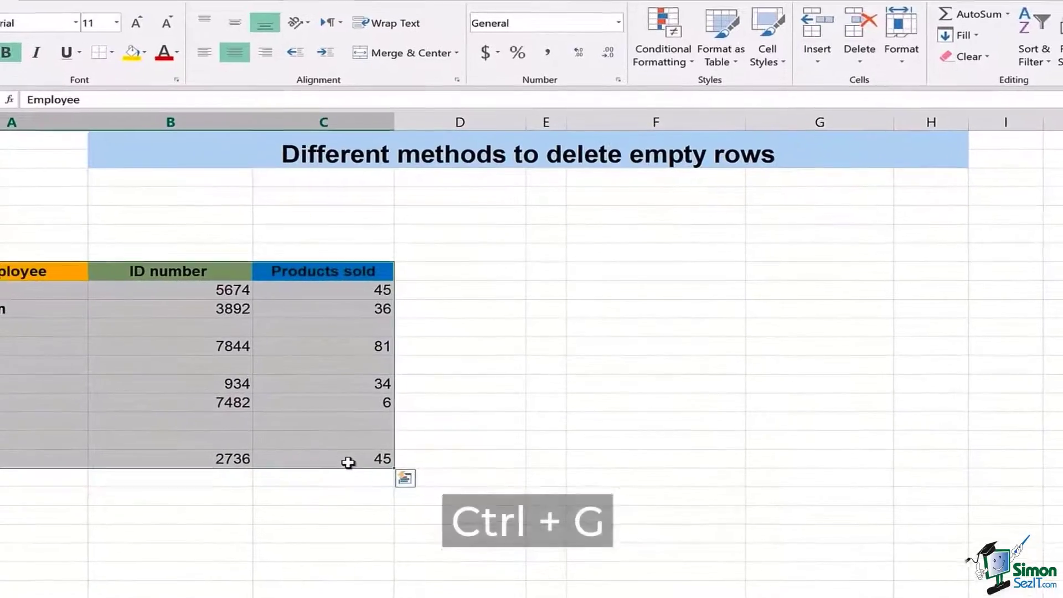
pyautogui.hotkey('ctrl', 'g')
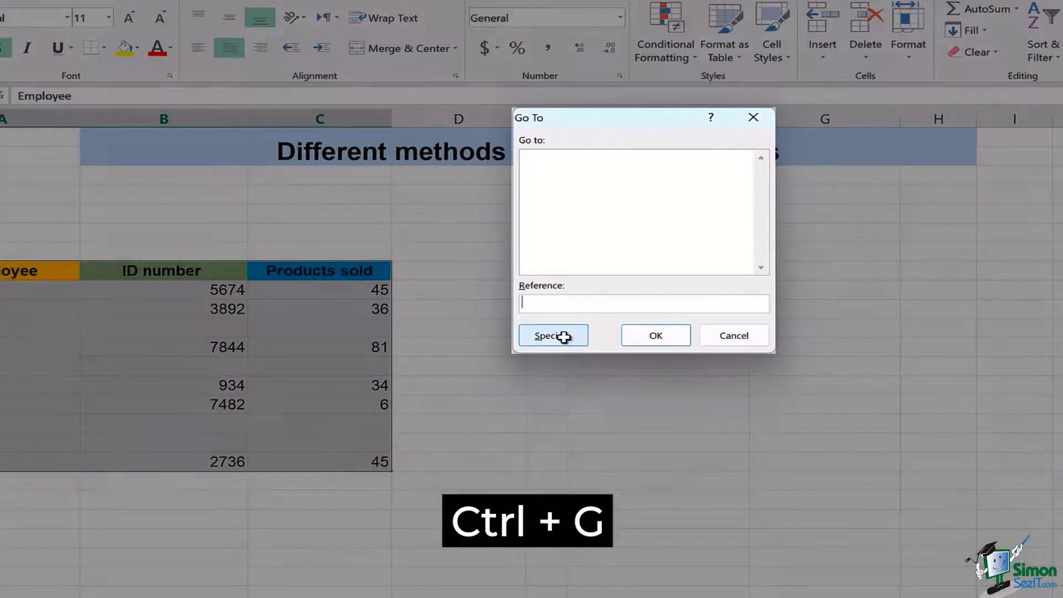
pyautogui.click(559, 339)
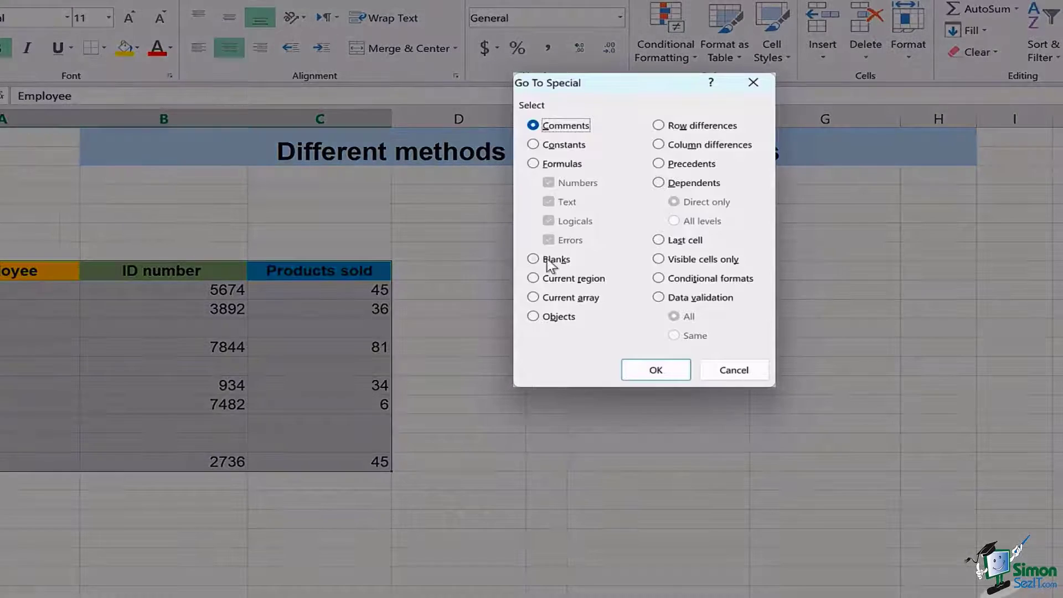
pyautogui.click(549, 260)
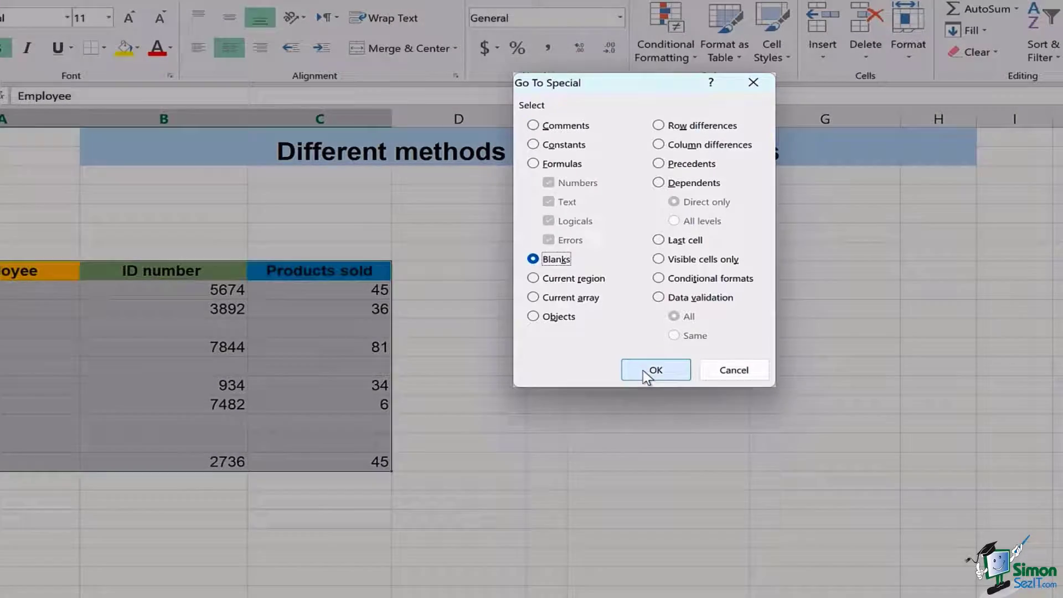
pyautogui.click(643, 370)
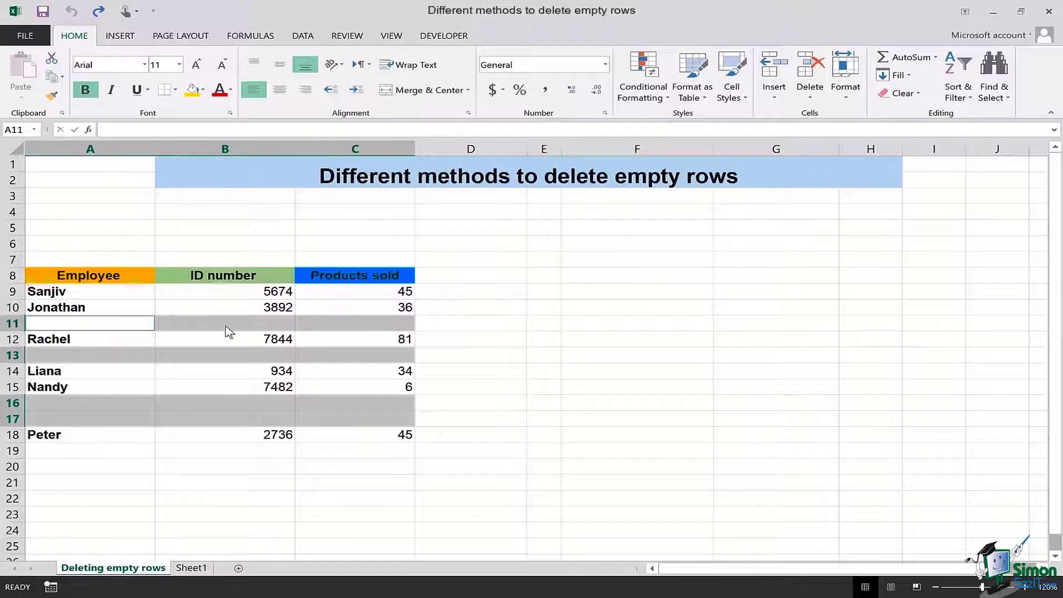
# Delete the entire rows of the selected blanks, then click C15 to clear the selection
pyautogui.rightClick(228, 331)
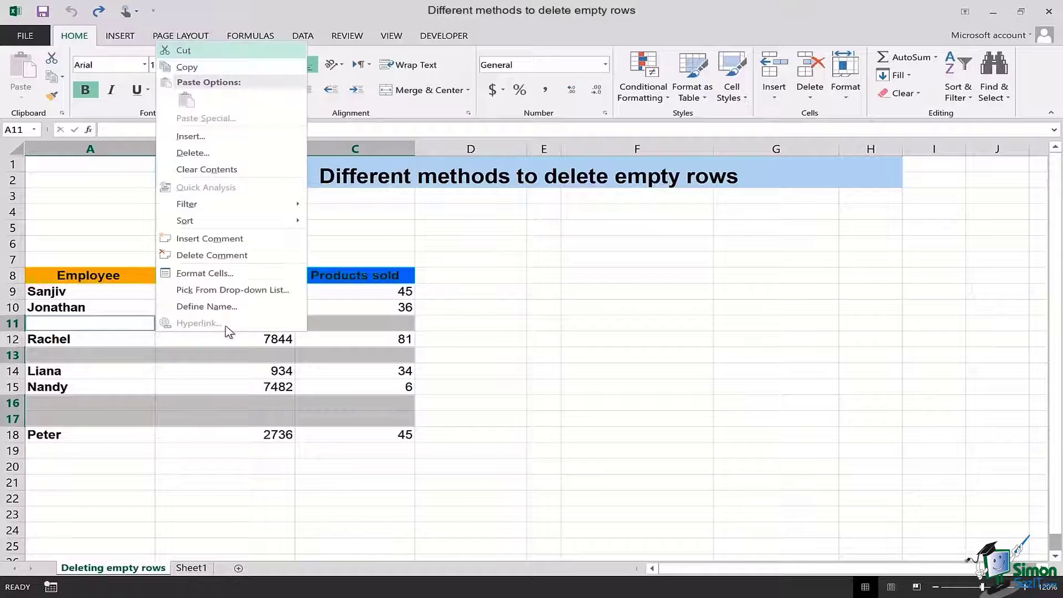
pyautogui.click(257, 158)
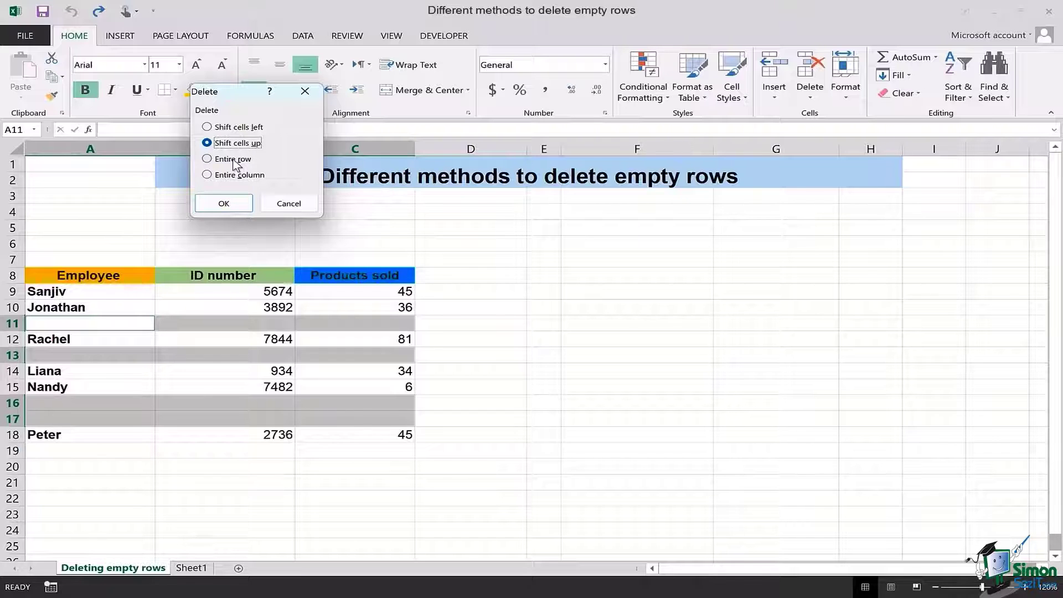
pyautogui.click(233, 160)
pyautogui.click(238, 203)
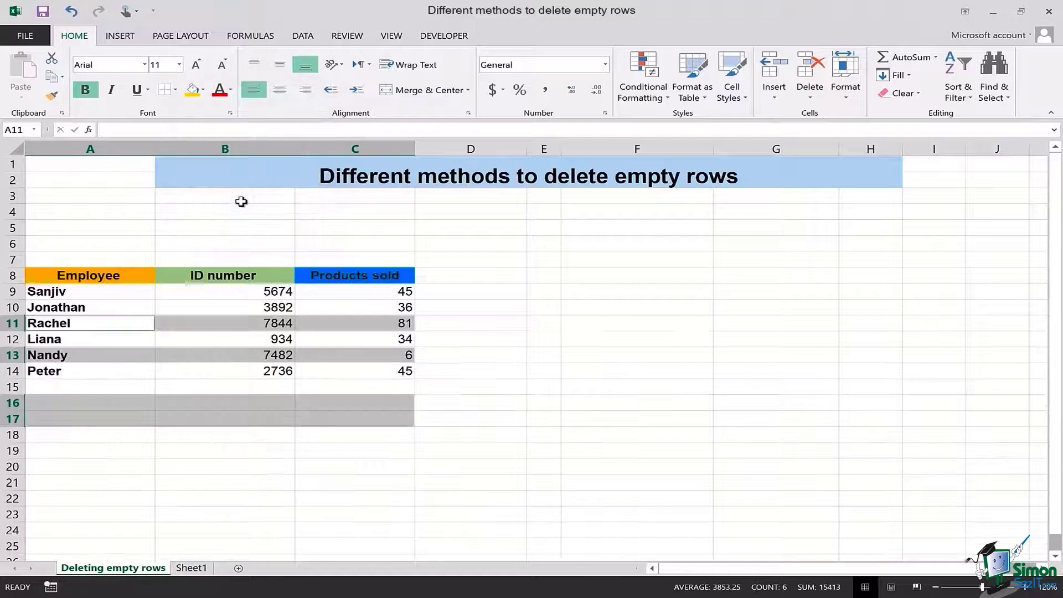
pyautogui.click(401, 388)
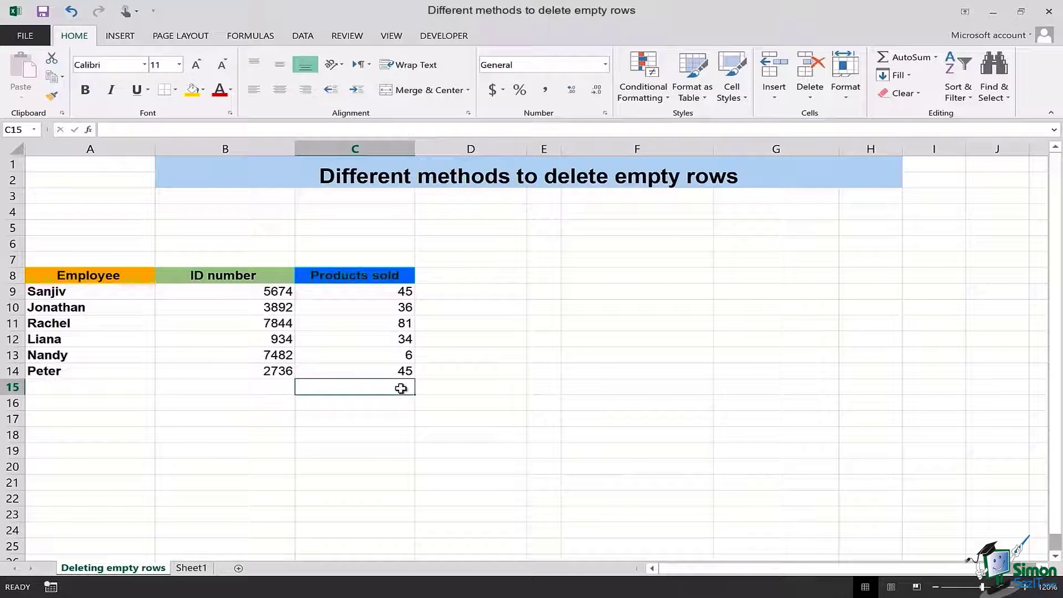